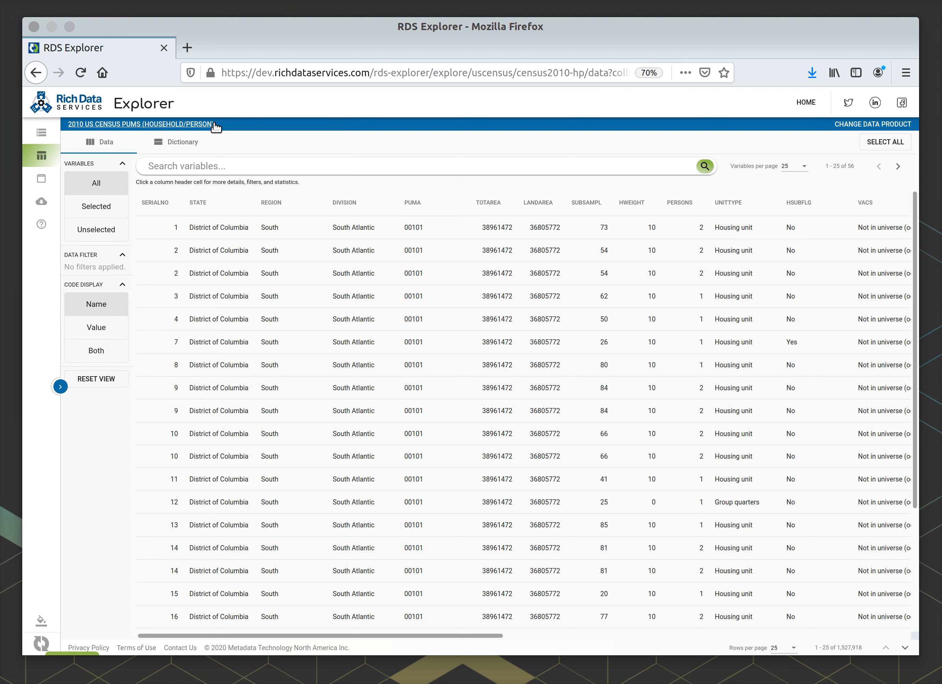
- Review the census data product's description and the list of available catalogs, keeping the current data product
click(213, 124)
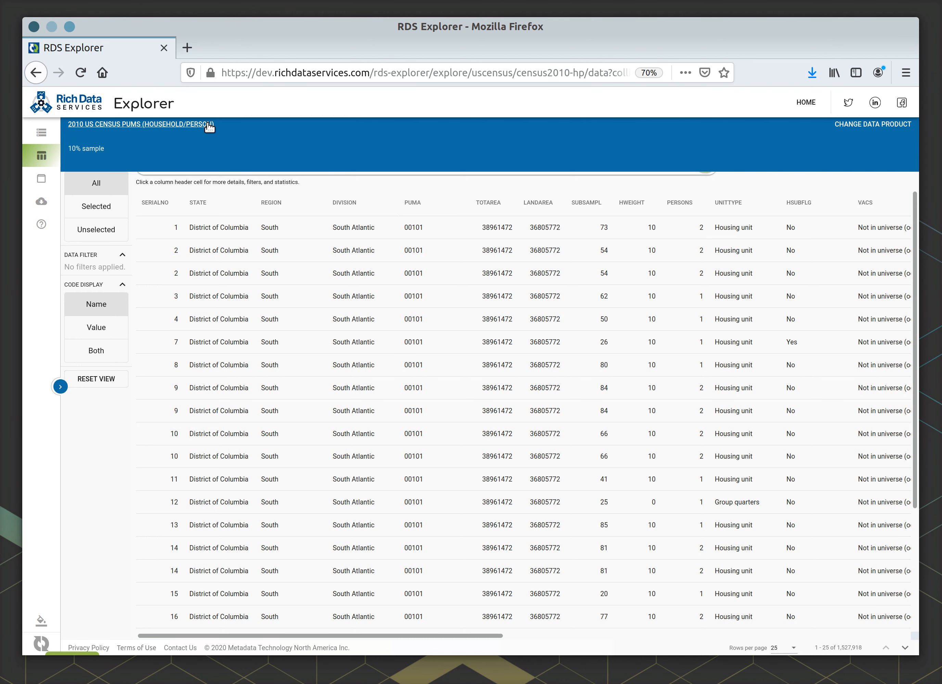
click(209, 125)
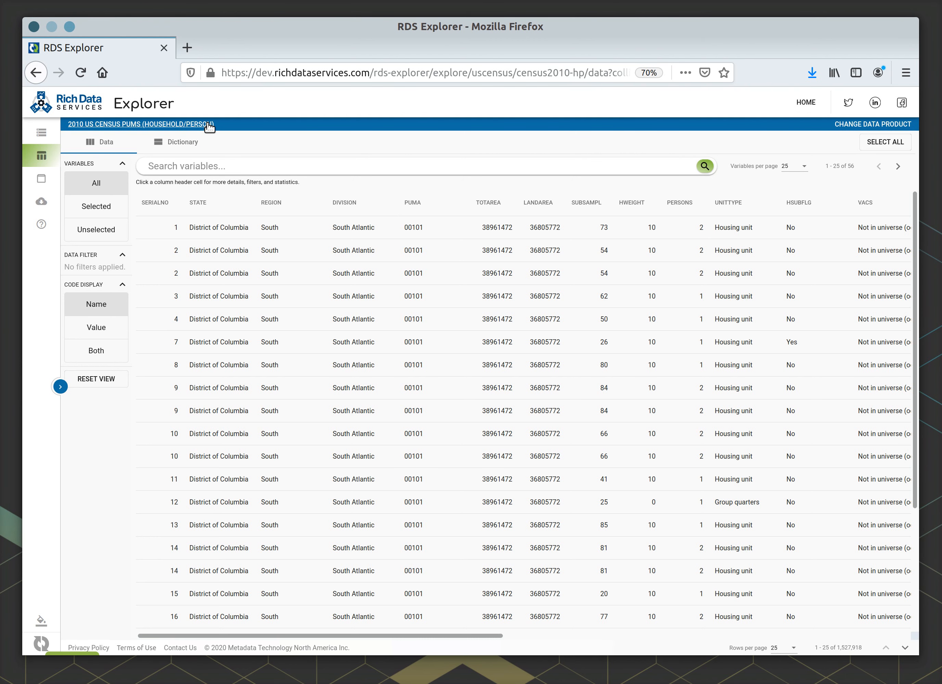
click(859, 126)
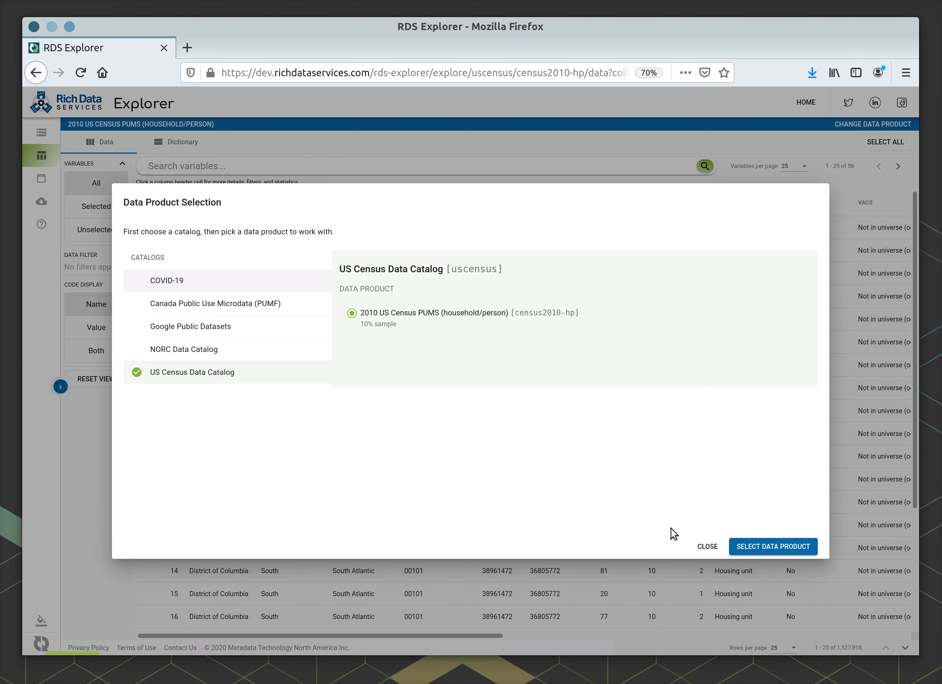
click(702, 545)
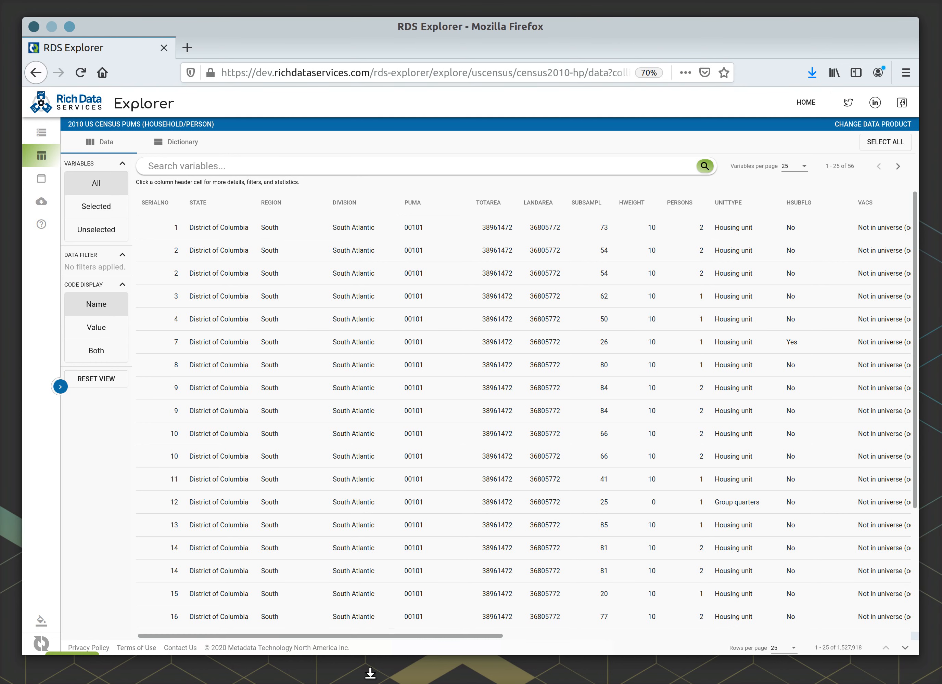
- Look through the pages of variable columns in the data table and set the variables per page to 100
drag(389, 637, 348, 611)
click(892, 167)
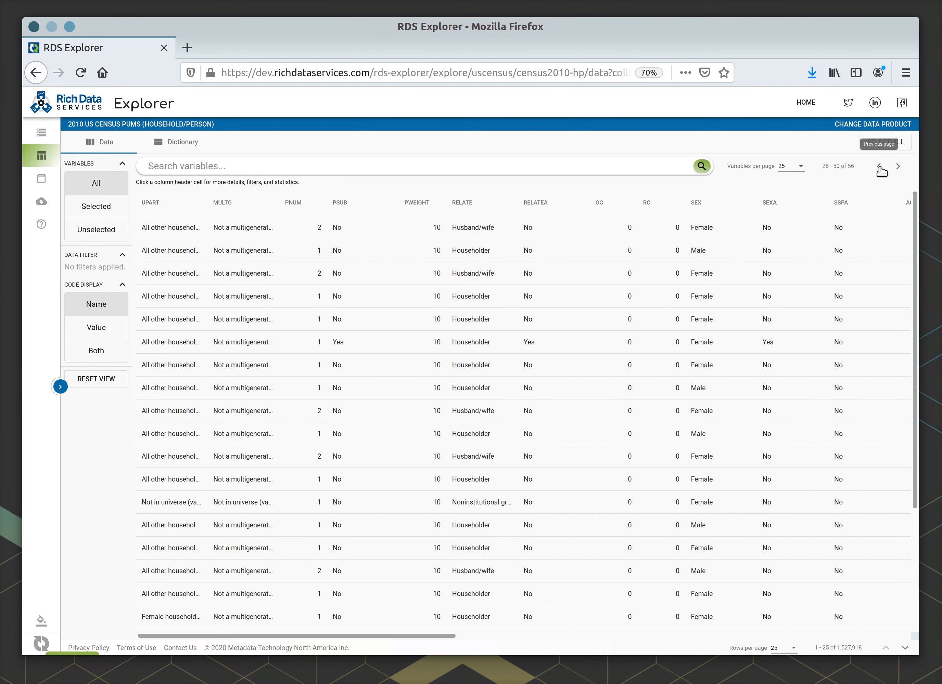
click(880, 167)
click(808, 169)
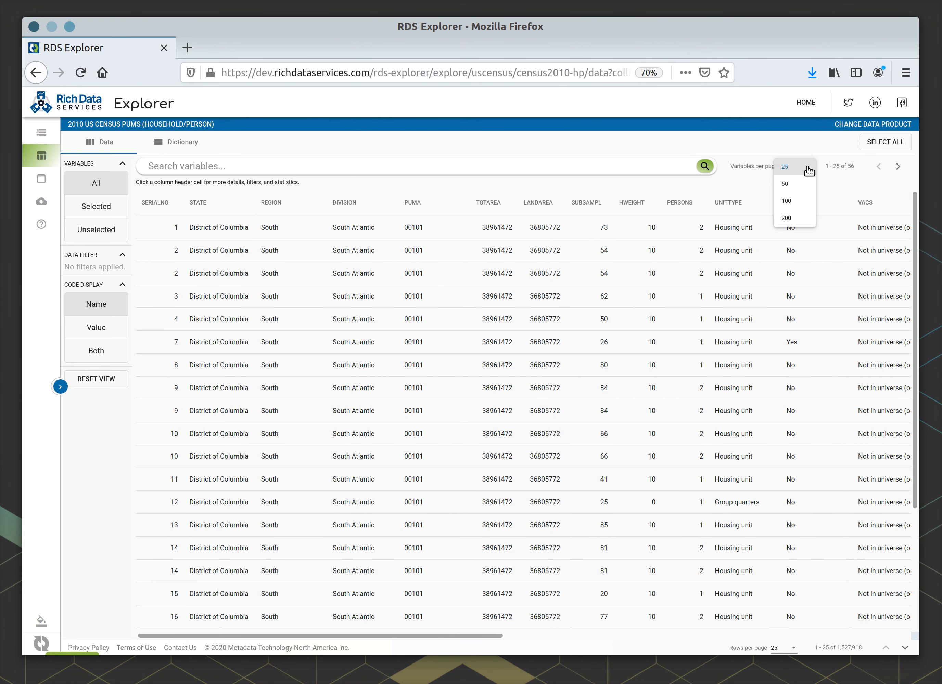
click(793, 202)
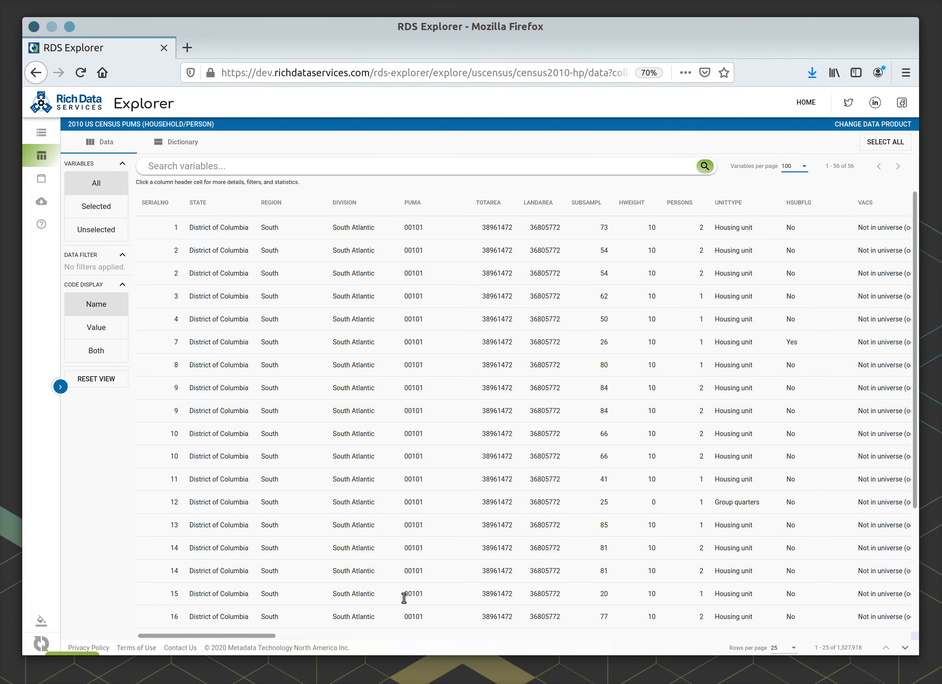
drag(263, 635, 236, 603)
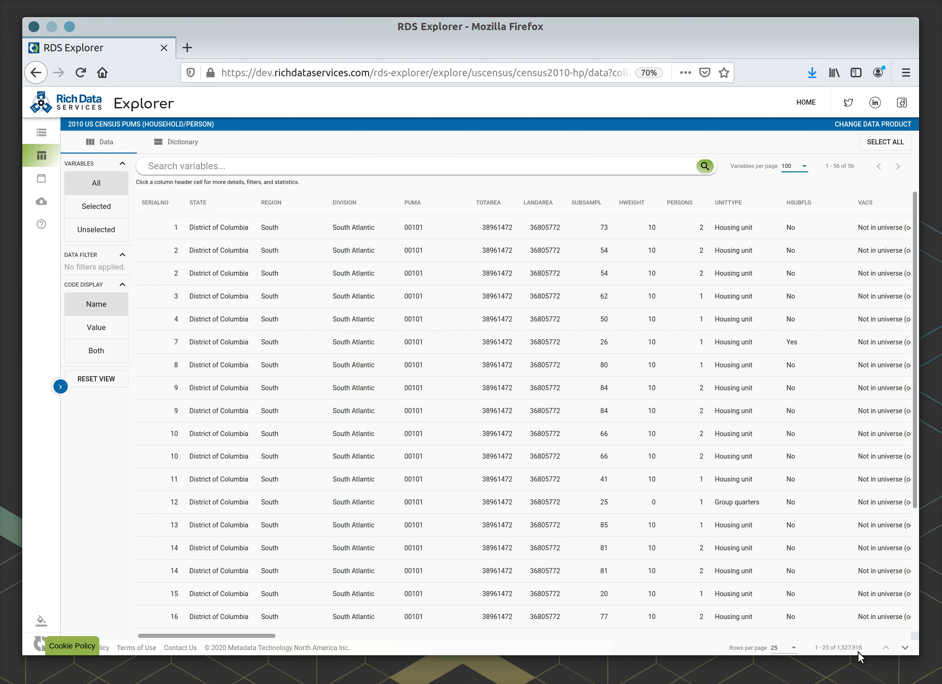
- Set the rows per page to 100 and check the next page of records before returning to the first
click(782, 648)
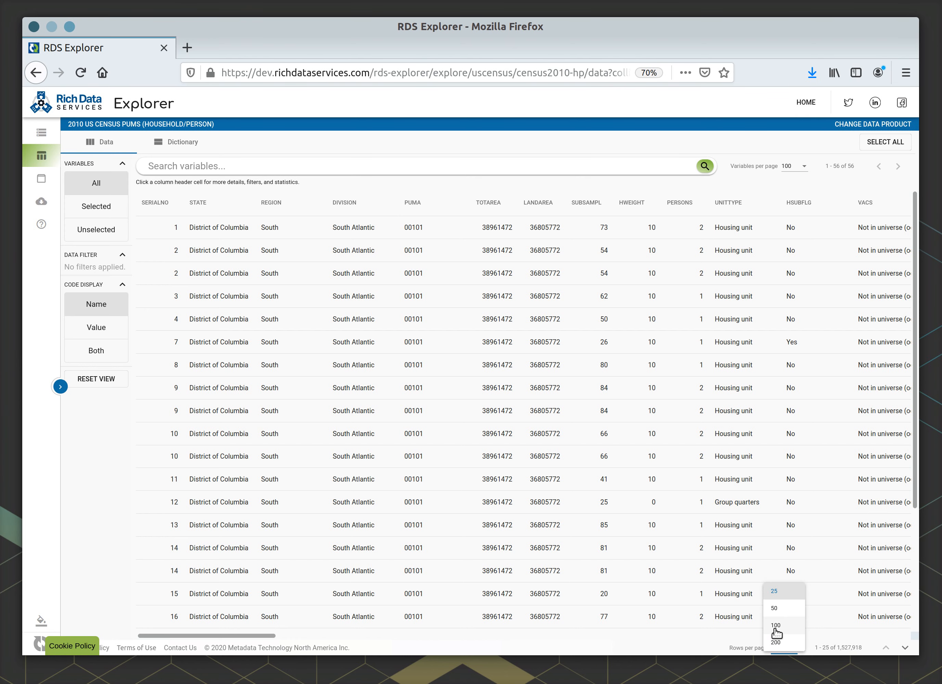
click(781, 627)
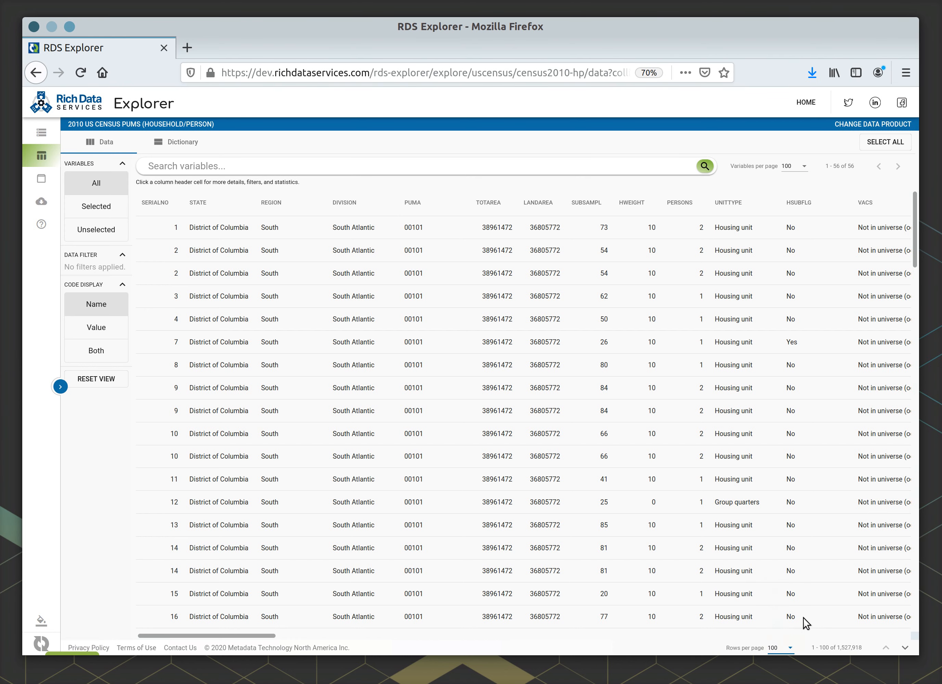
click(908, 648)
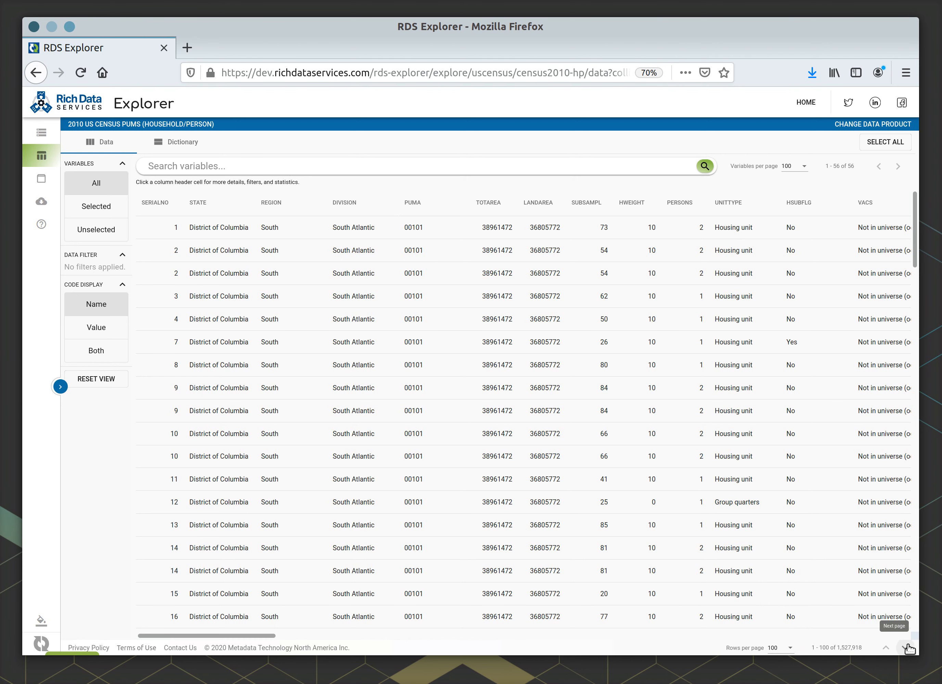
click(885, 649)
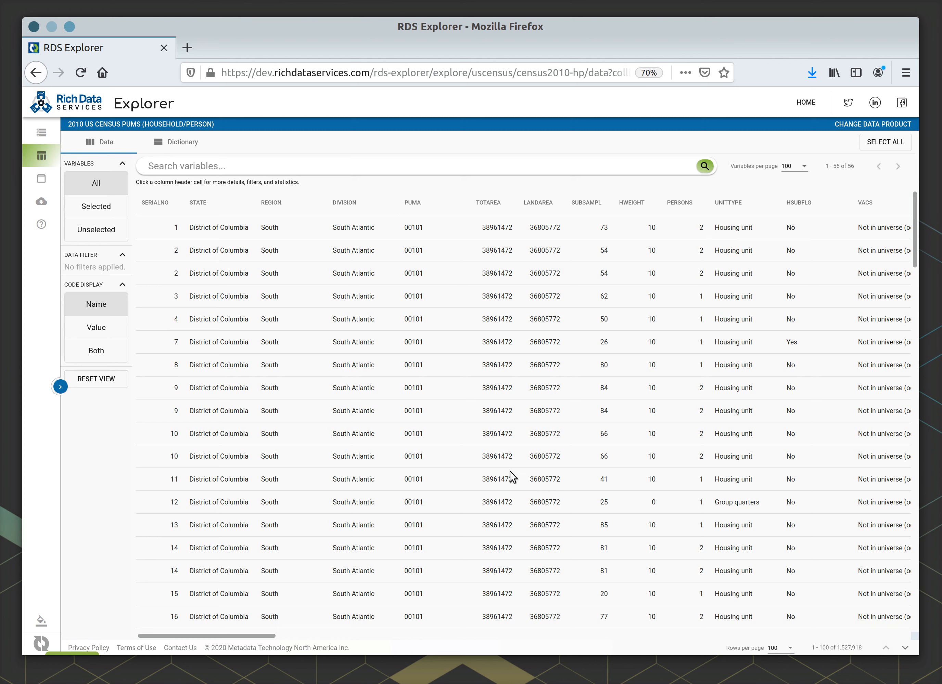
- Search the variables for "code" and open the details of the STATE variable
click(223, 165)
text(code)
key(Return)
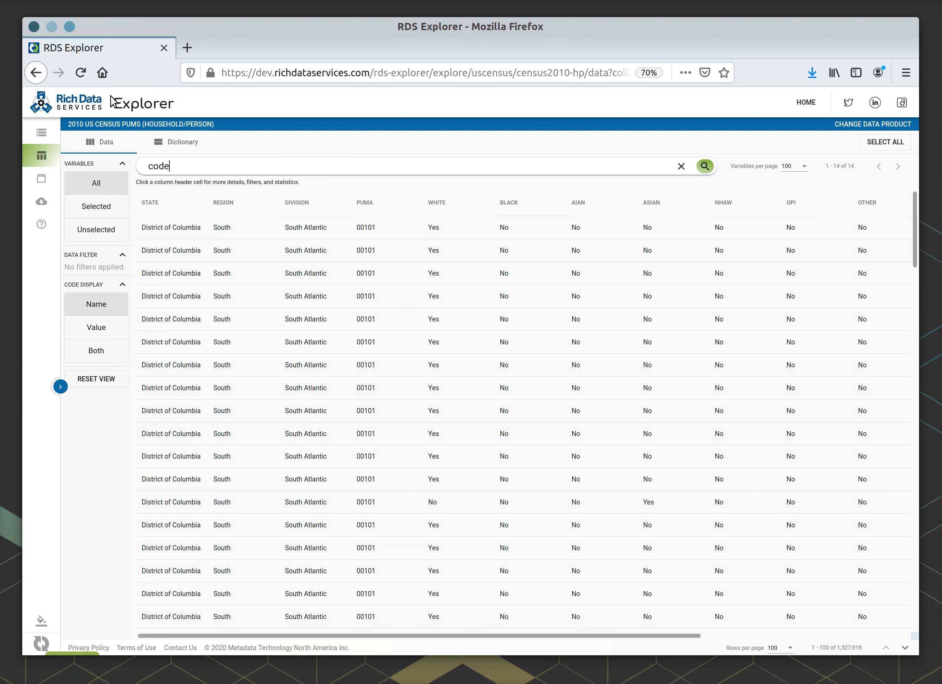
click(177, 207)
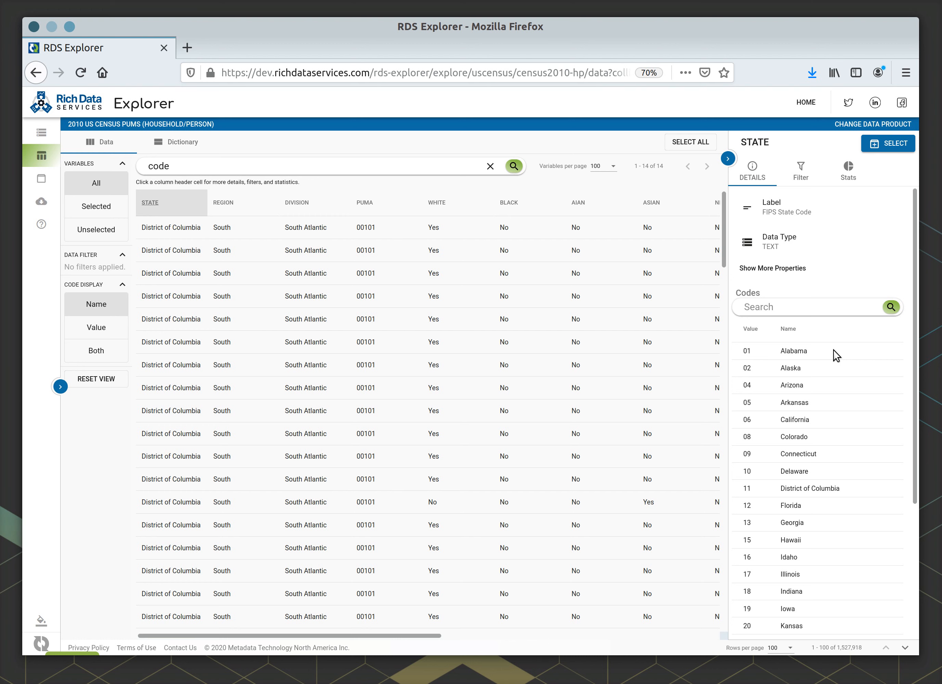
- Filter the data by STATE to District of Columbia, finding the code with the search text "distr"
click(802, 175)
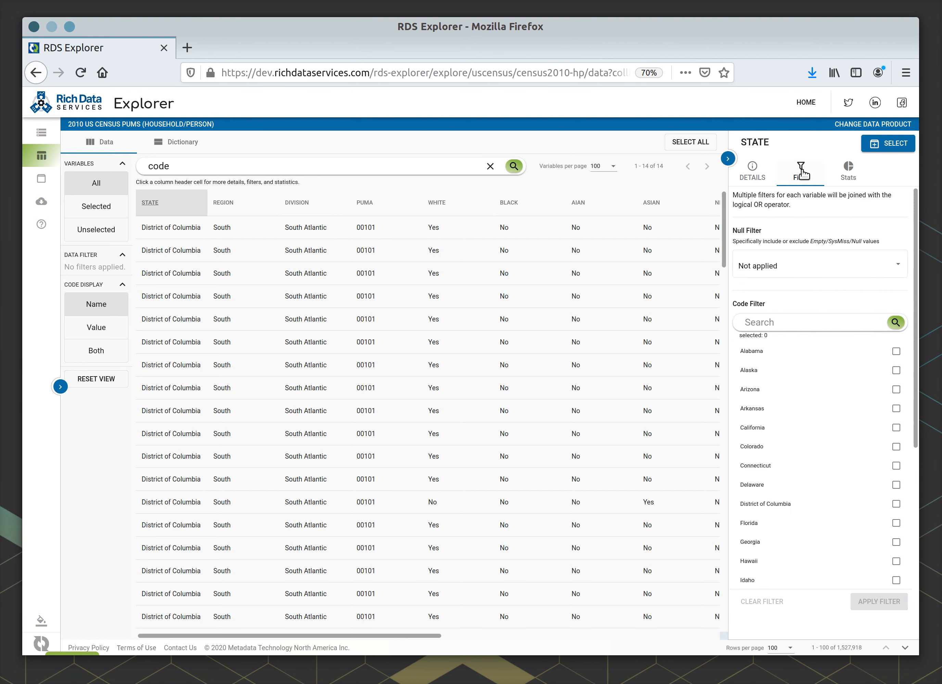
click(759, 322)
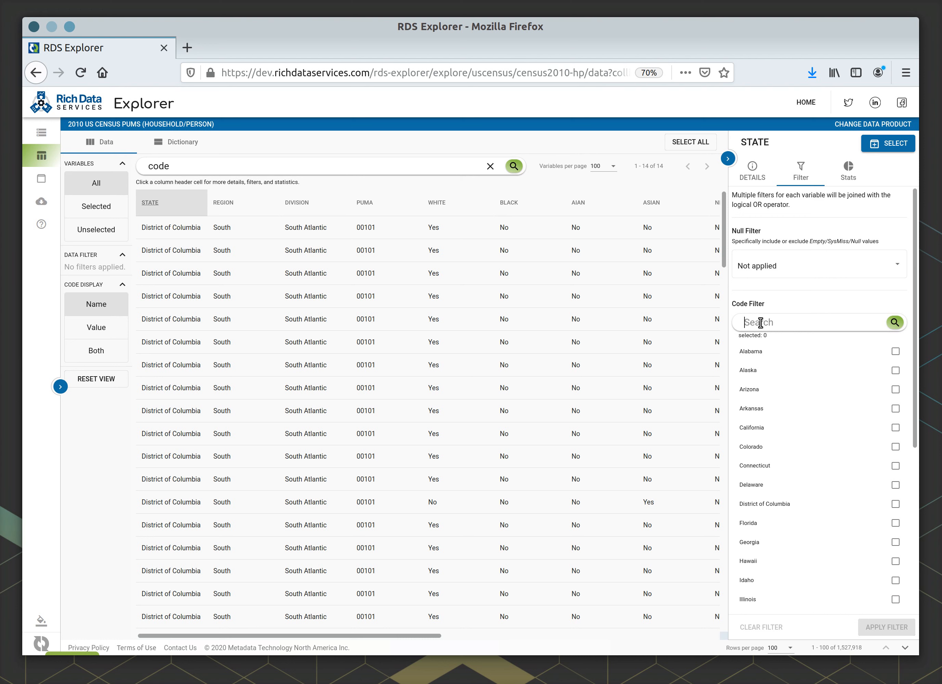
text(distr)
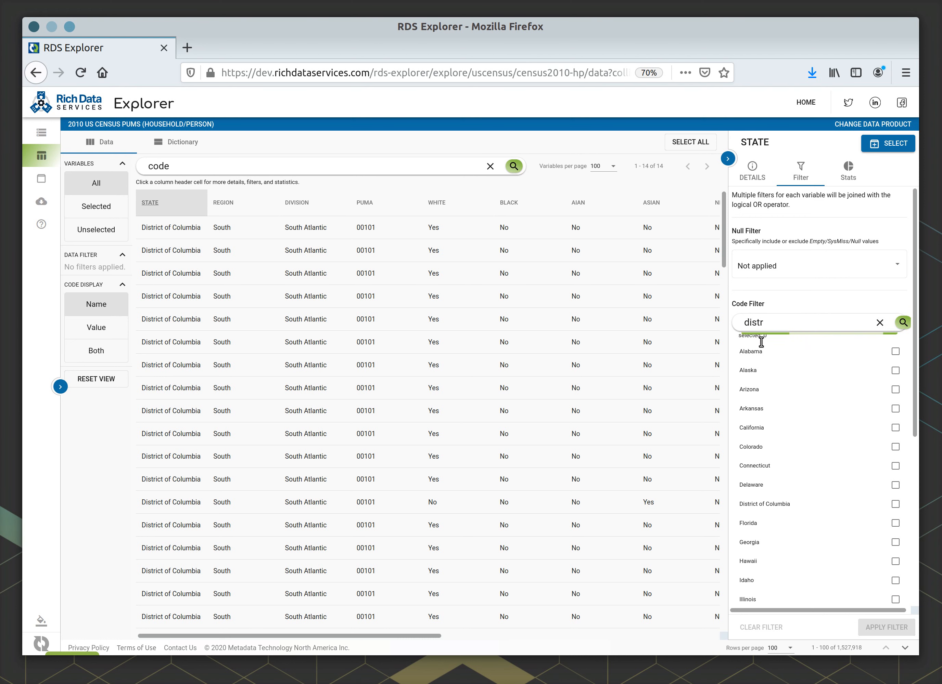
click(901, 353)
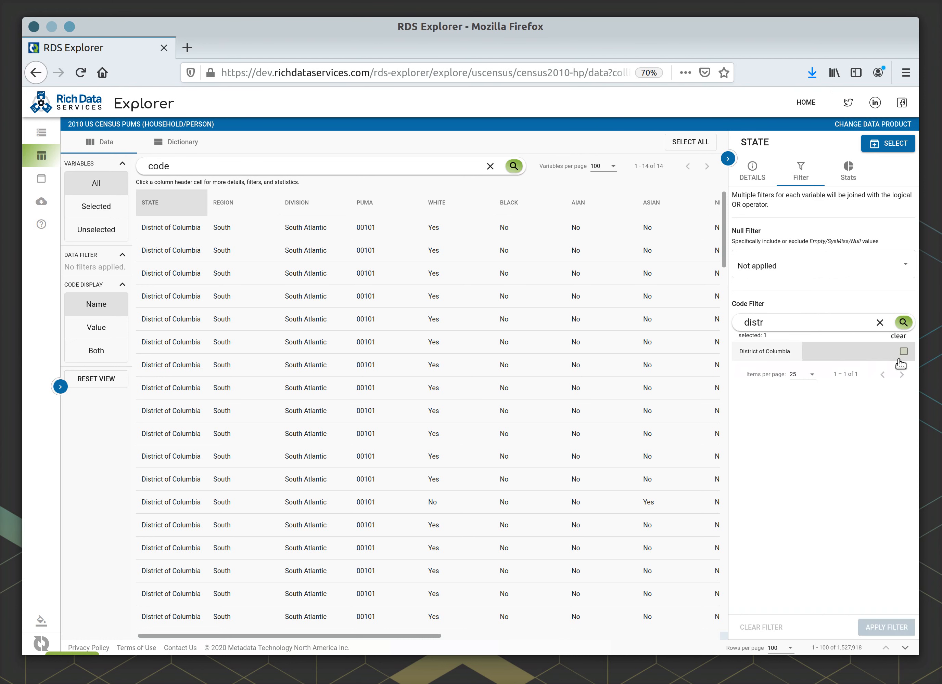
click(870, 628)
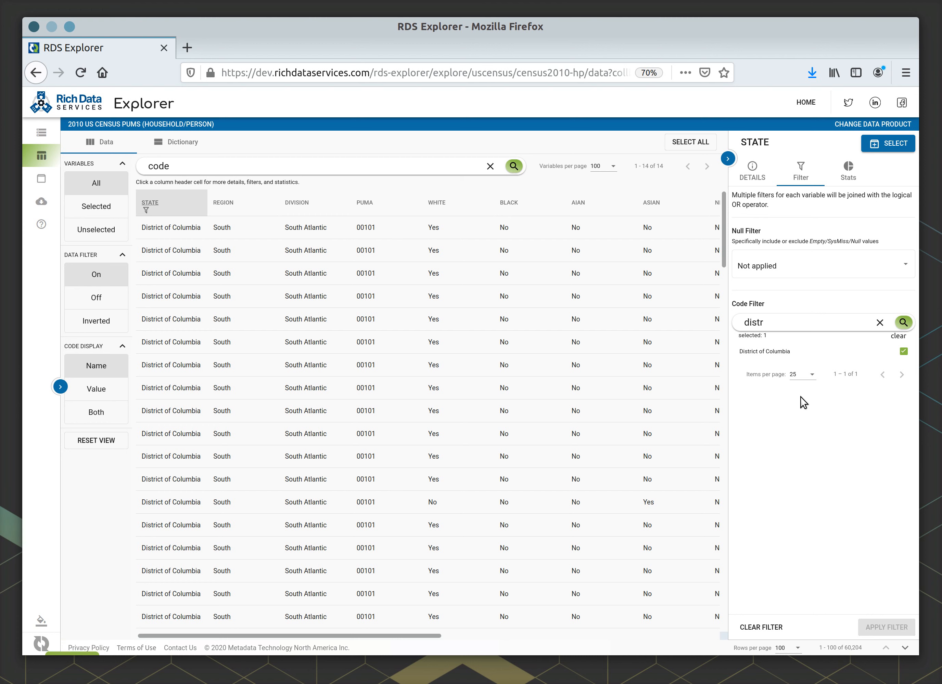
- Examine the STATE variable's population and frequency statistics, including individual chart slices, and return to its details
click(843, 179)
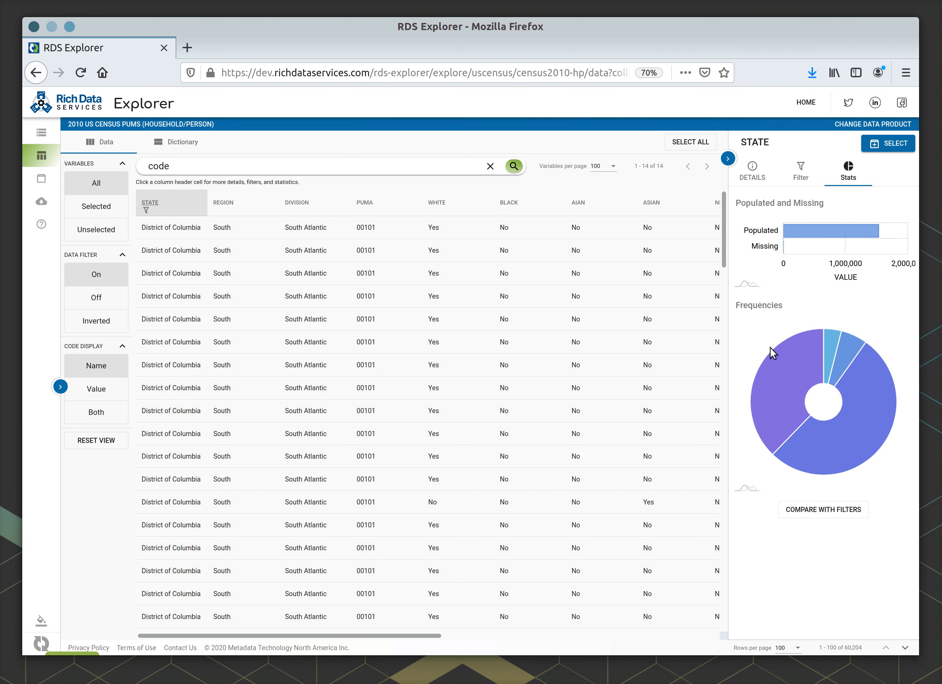
mouse_move(776, 369)
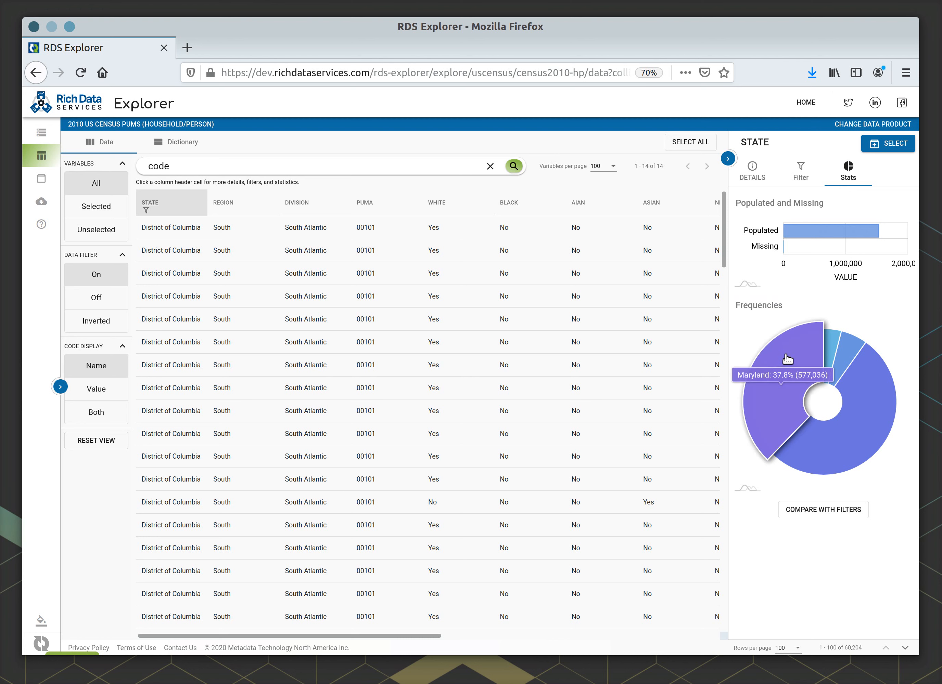
mouse_move(842, 359)
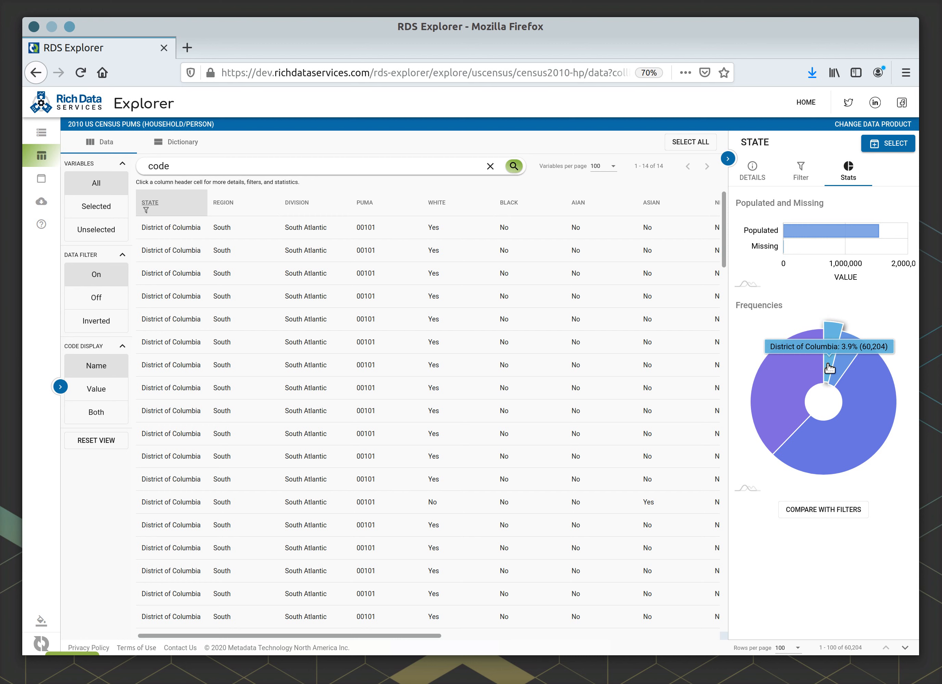
click(754, 173)
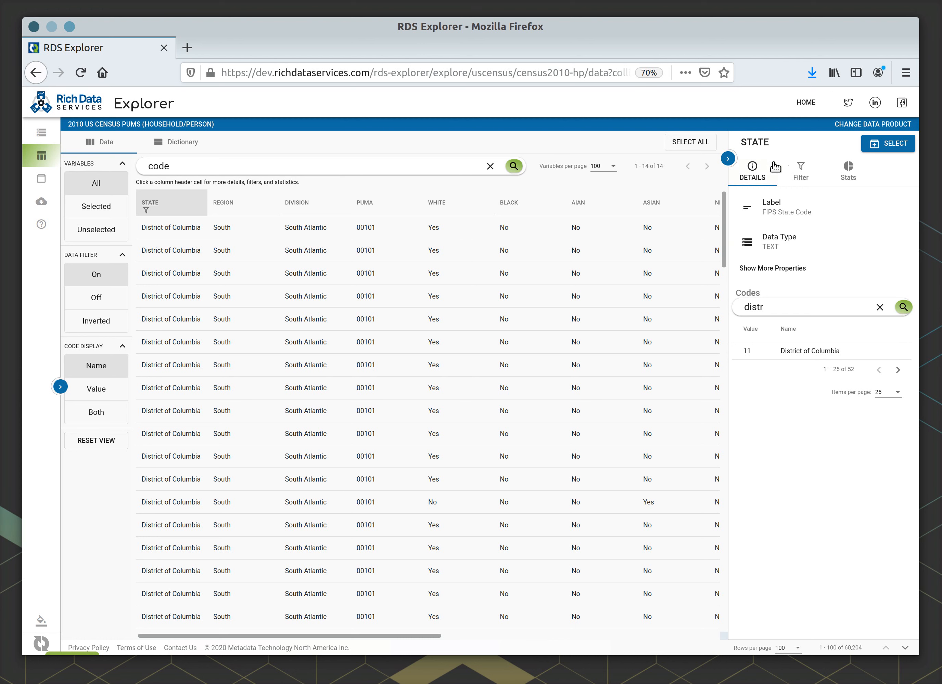
- Select the STATE variable, unselect it again, and close its details
click(882, 145)
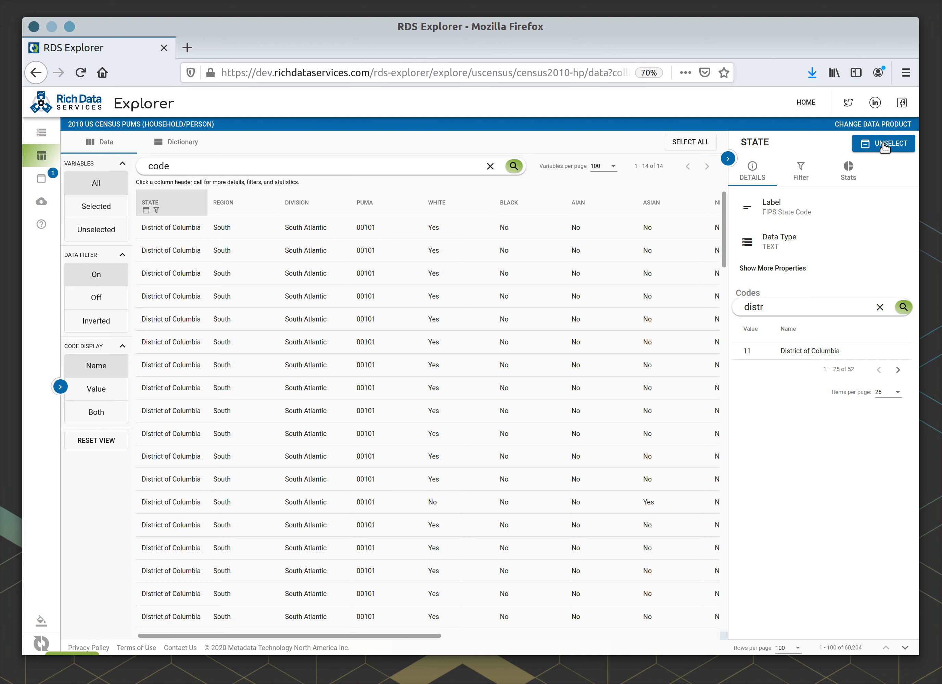
click(885, 146)
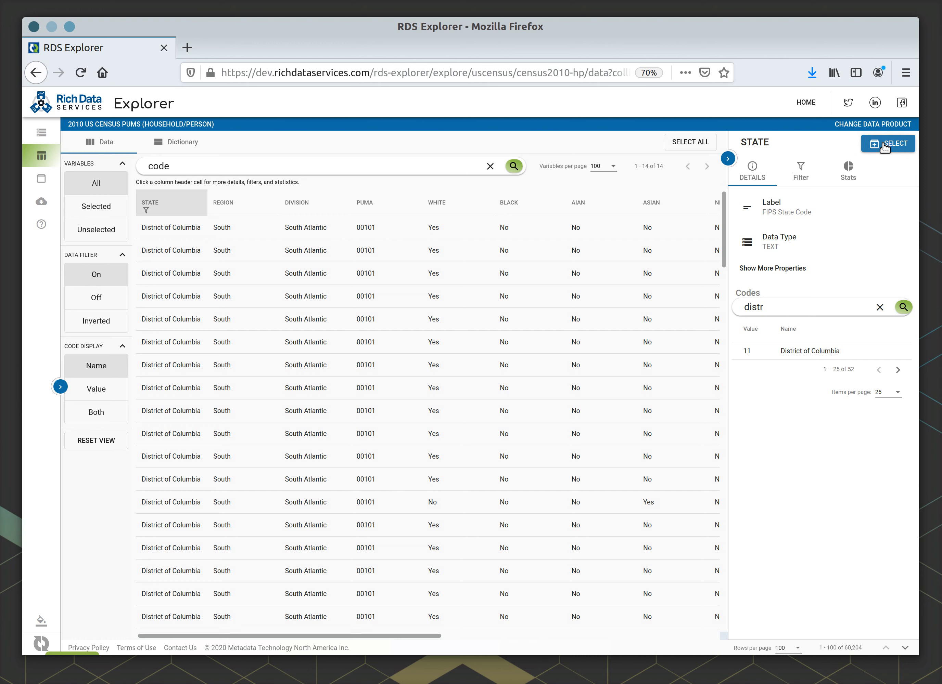
click(728, 158)
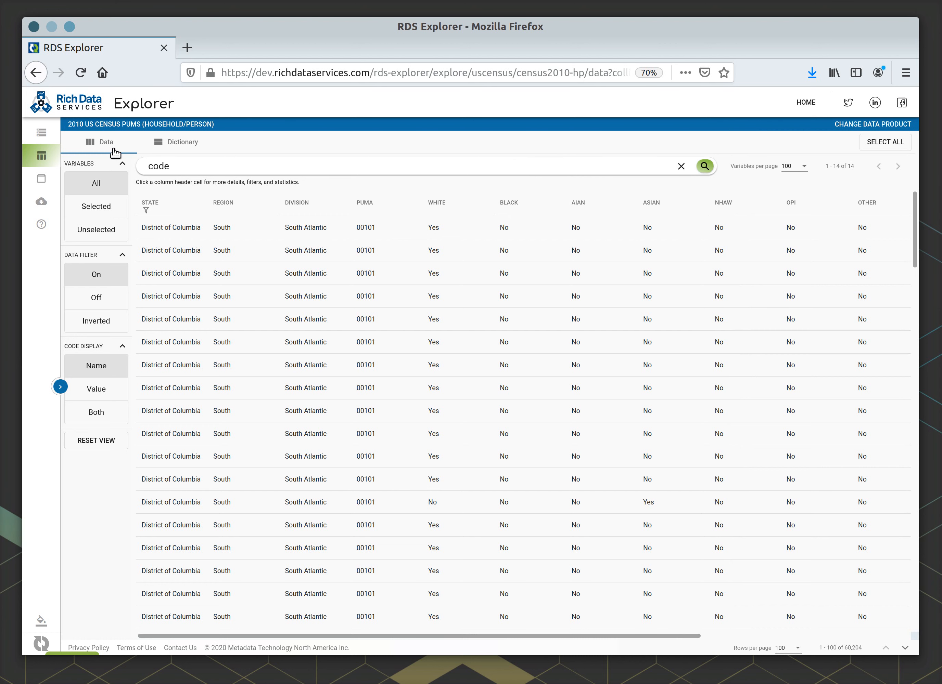
- Open the data dictionary and search its variables for "code"
click(170, 148)
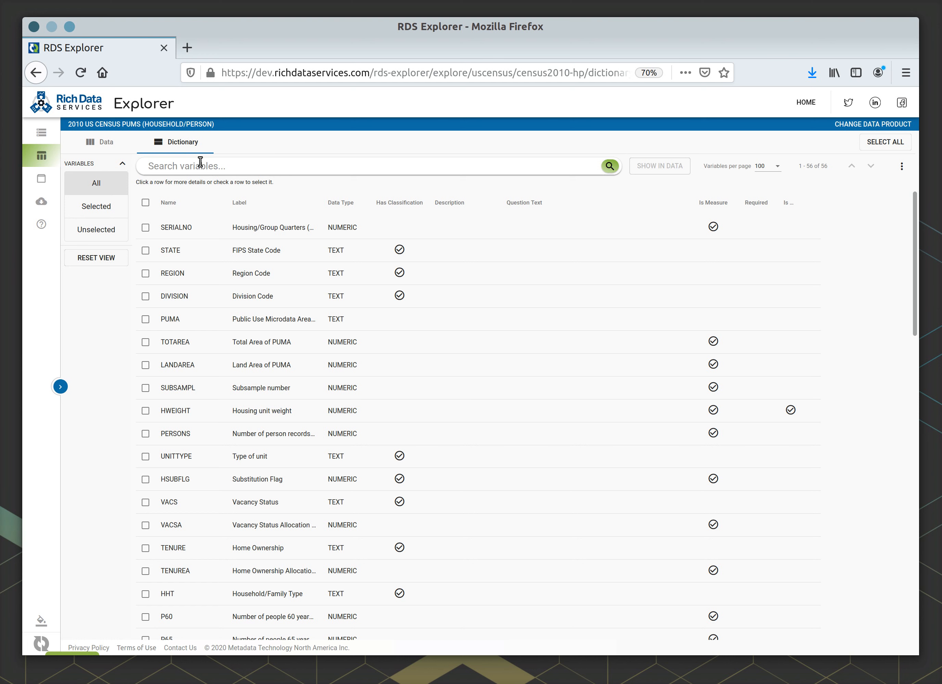
click(201, 162)
text(code)
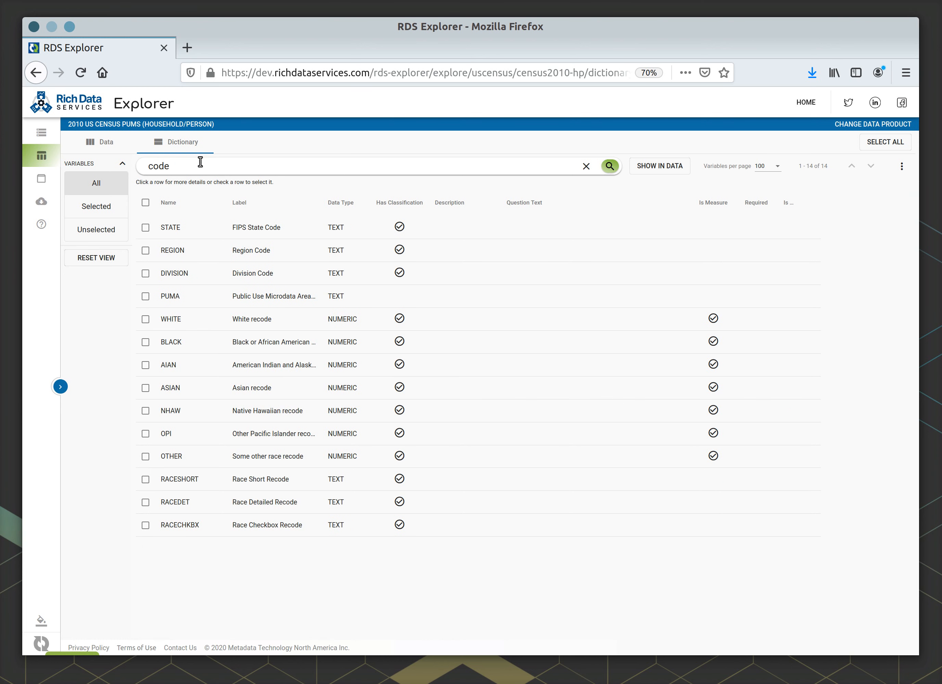
- Widen the dictionary's Label column to fit the full labels and hide the Question Text and Description columns
drag(321, 197, 378, 200)
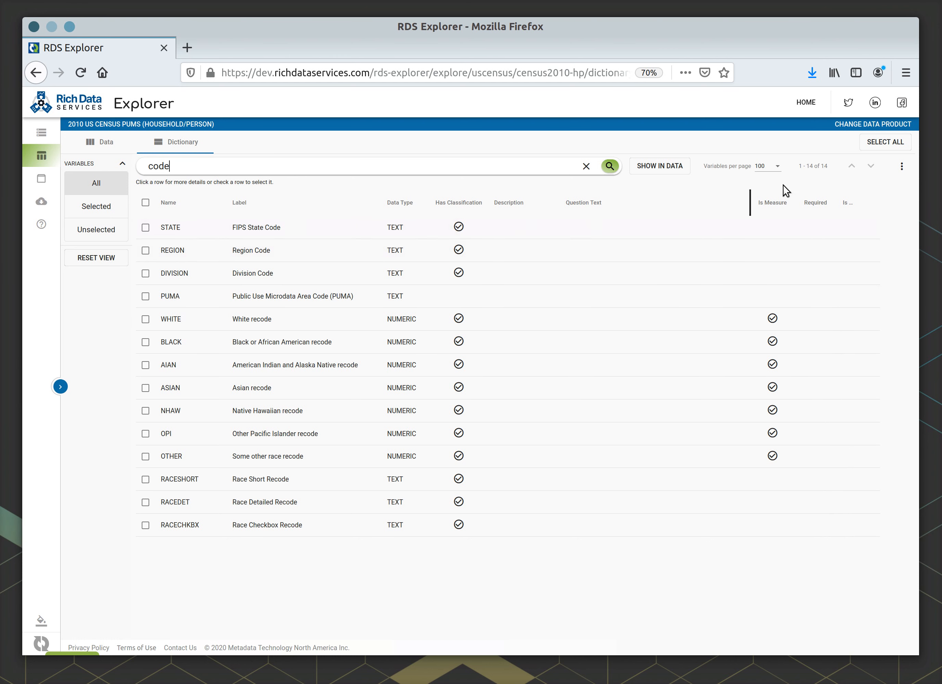
click(903, 168)
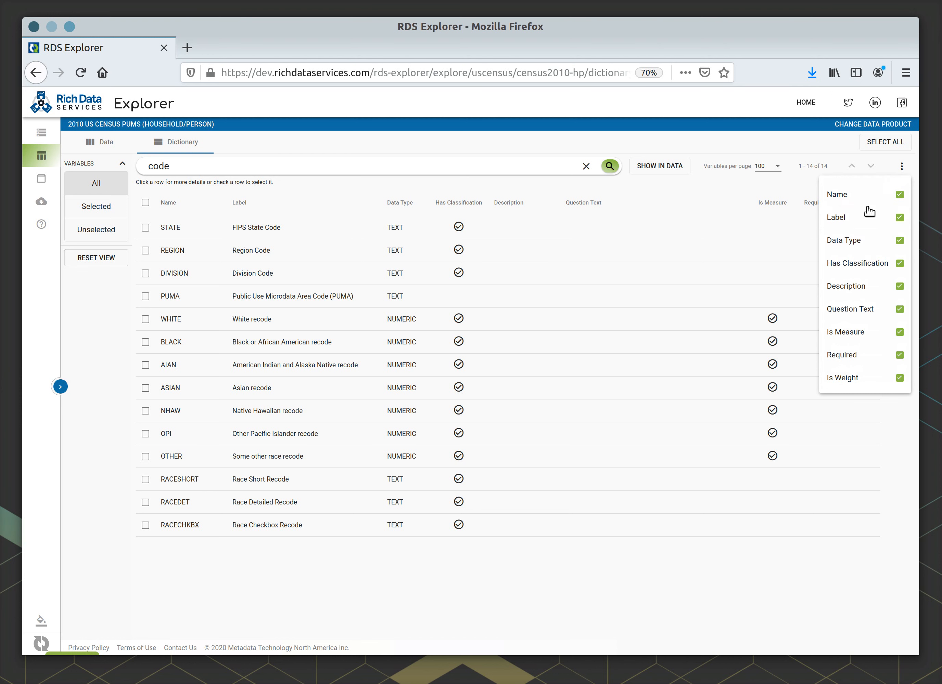
click(899, 310)
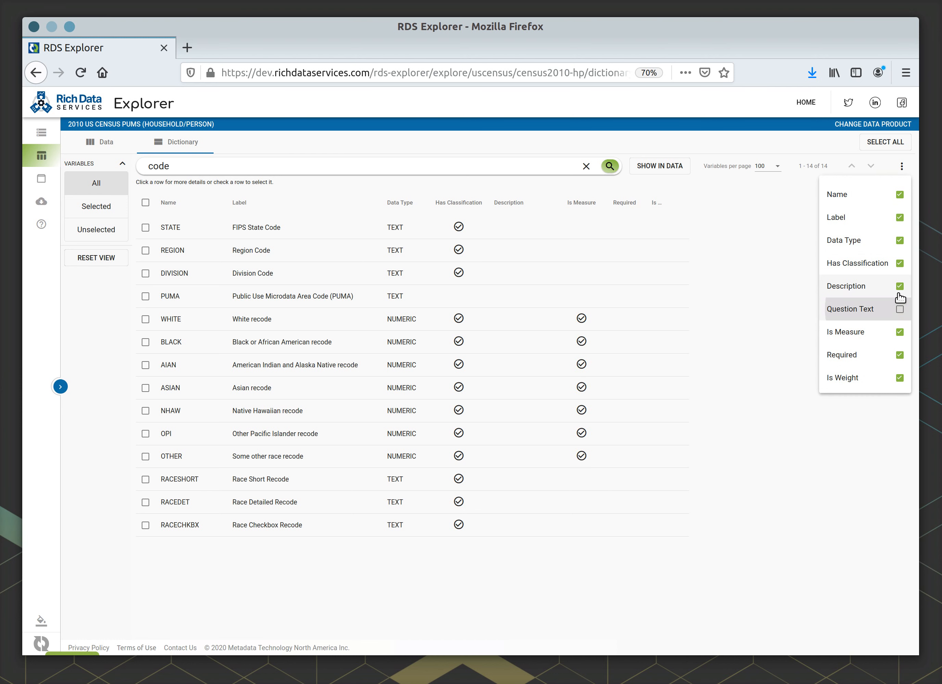
click(899, 287)
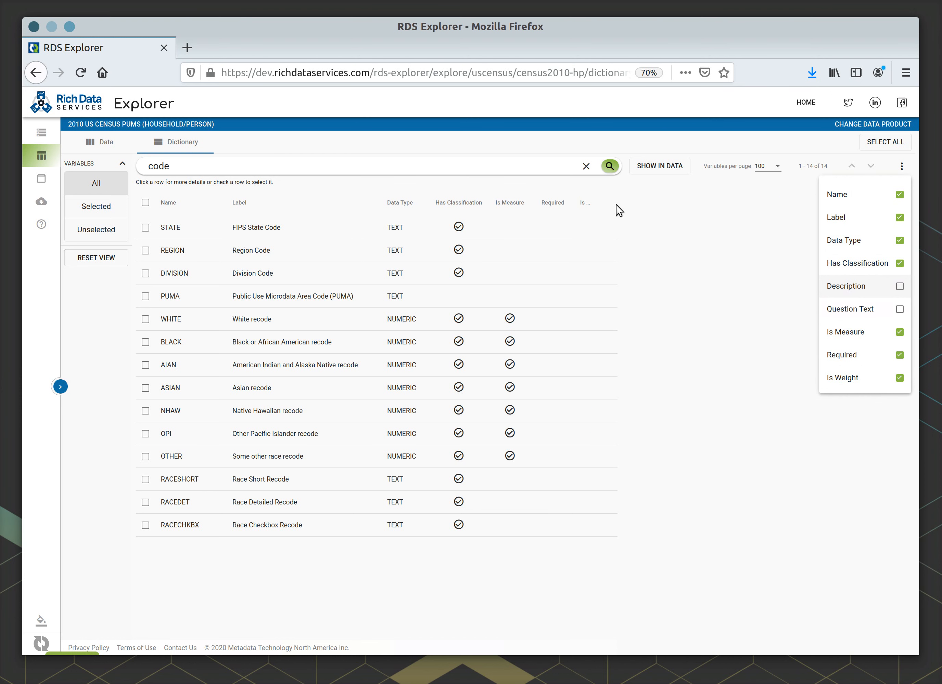
click(707, 253)
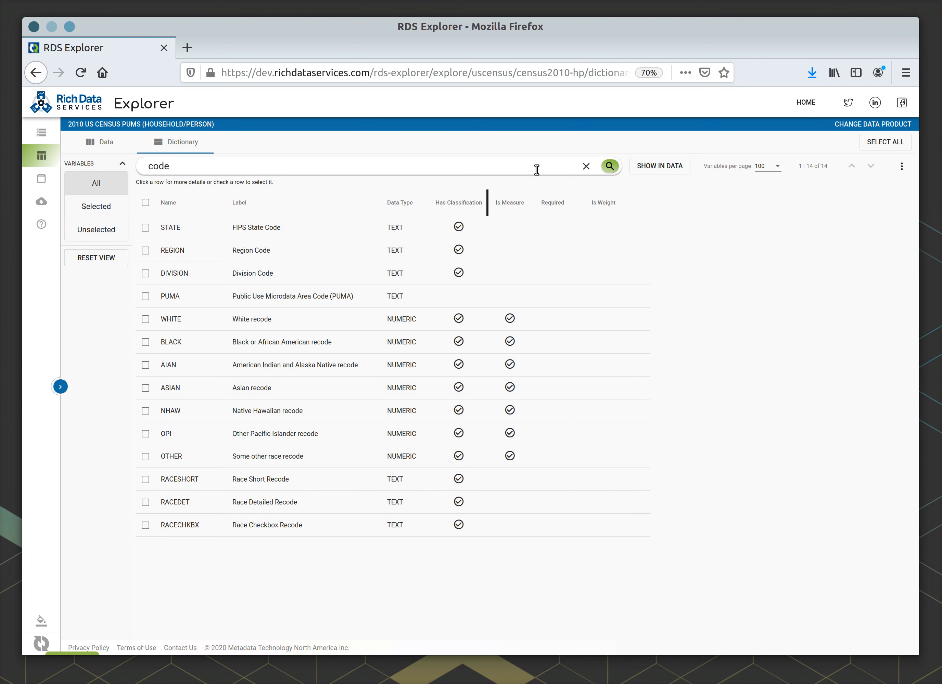
- Show the dictionary variables matching the search "person" in the data view, and clear the search there
click(586, 167)
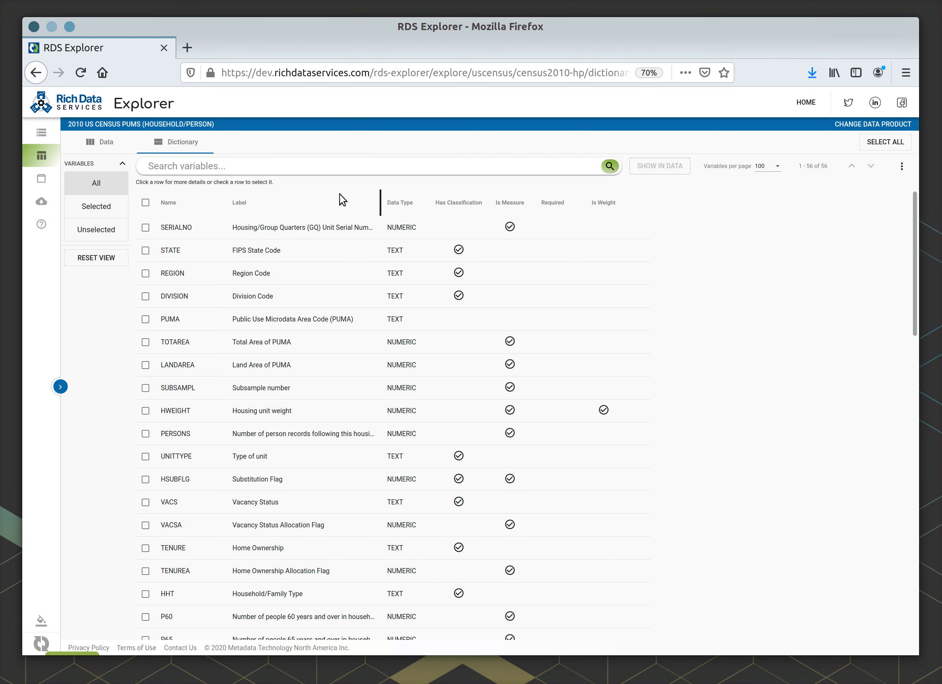
click(343, 168)
text(person)
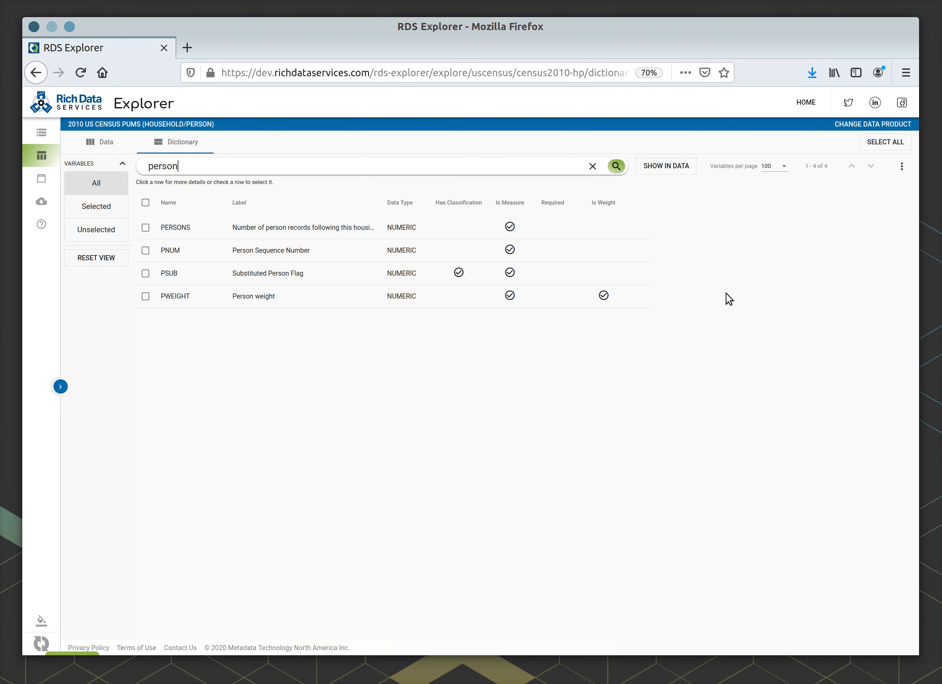
click(677, 173)
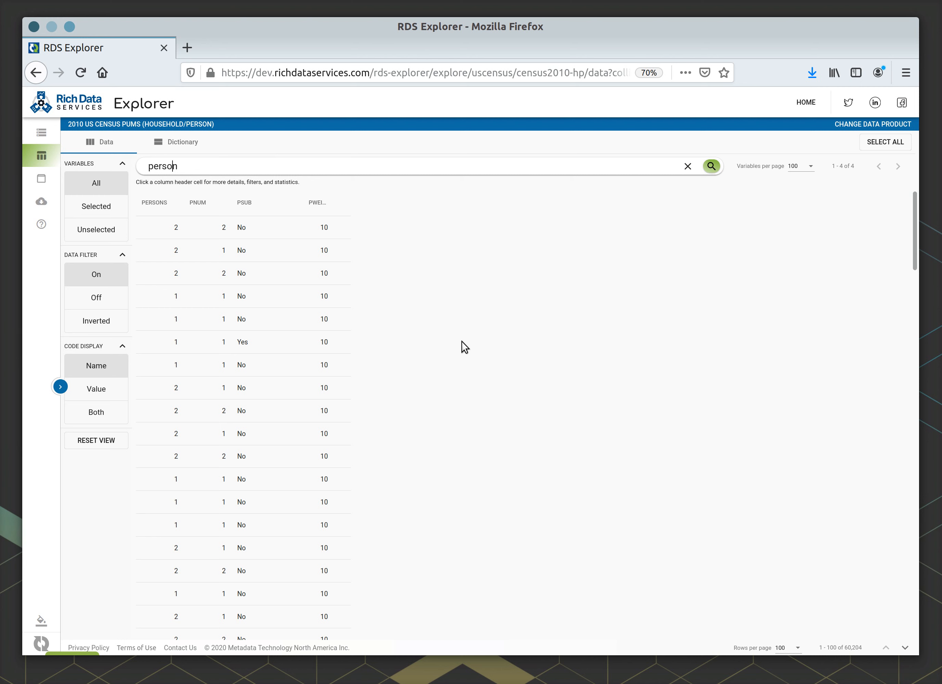
click(687, 167)
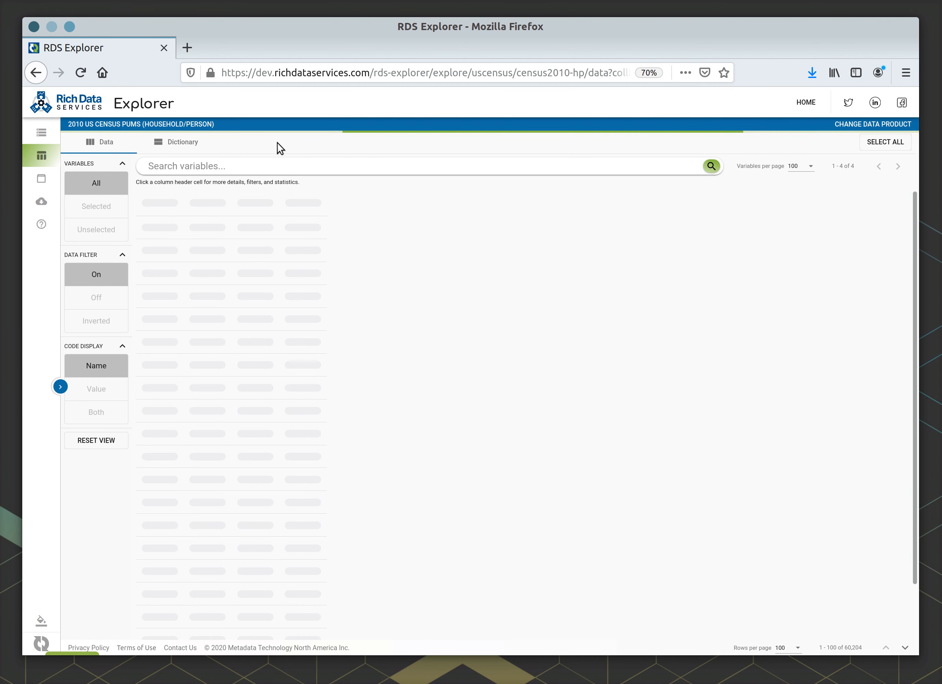